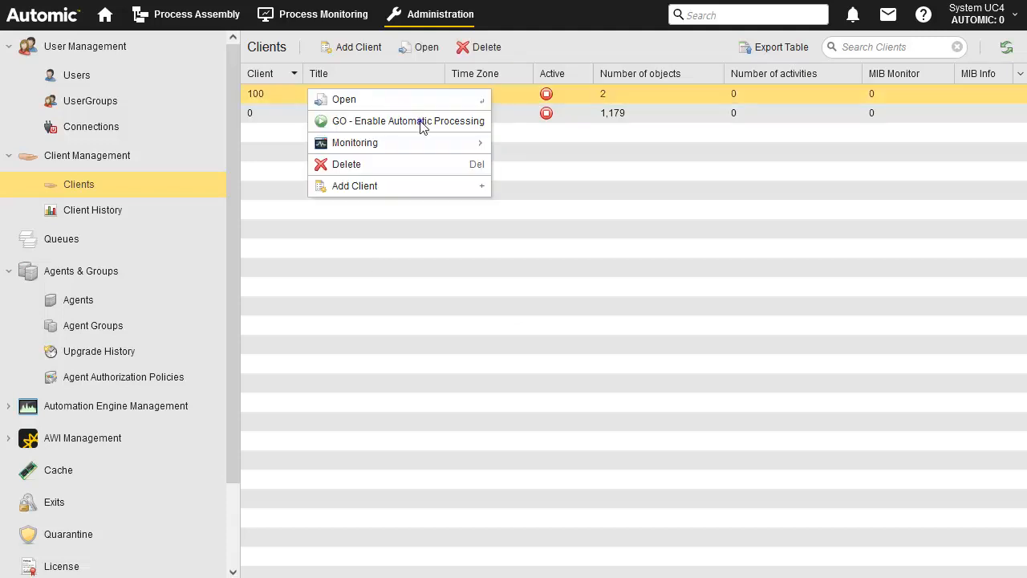
Enable automatic processing for client 100, then show the Agents list.
left_click(421, 121)
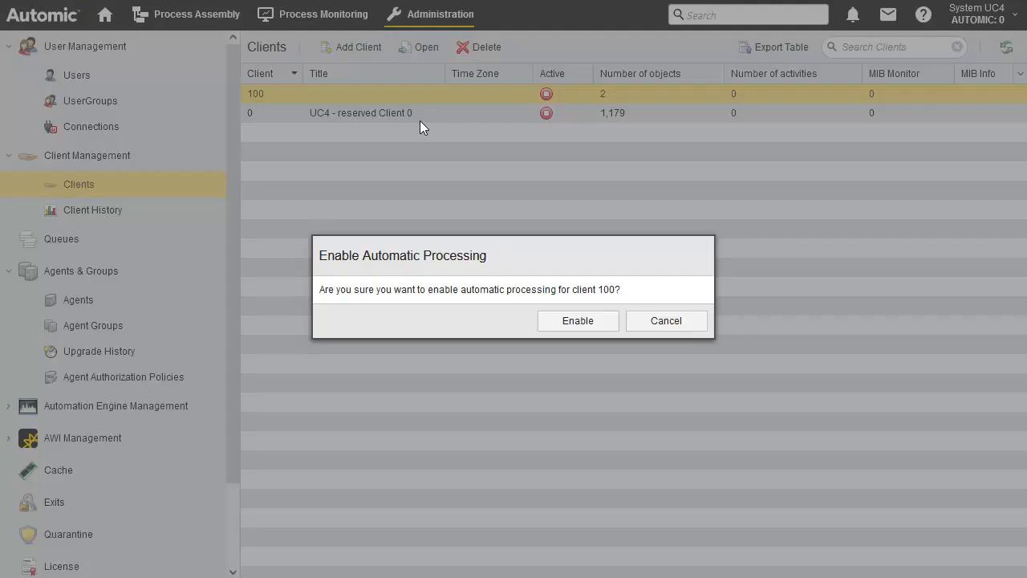
left_click(579, 321)
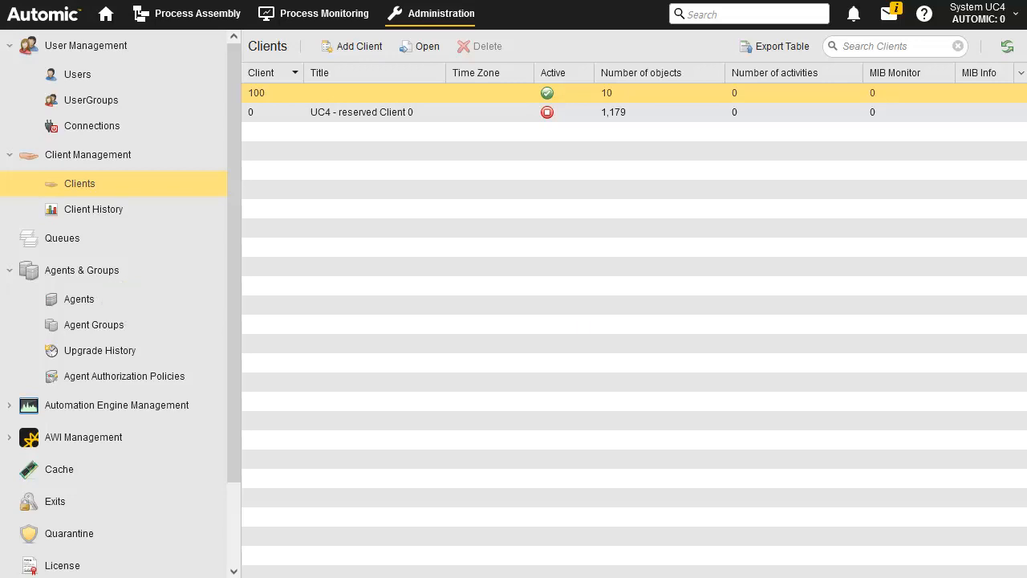
left_click(77, 301)
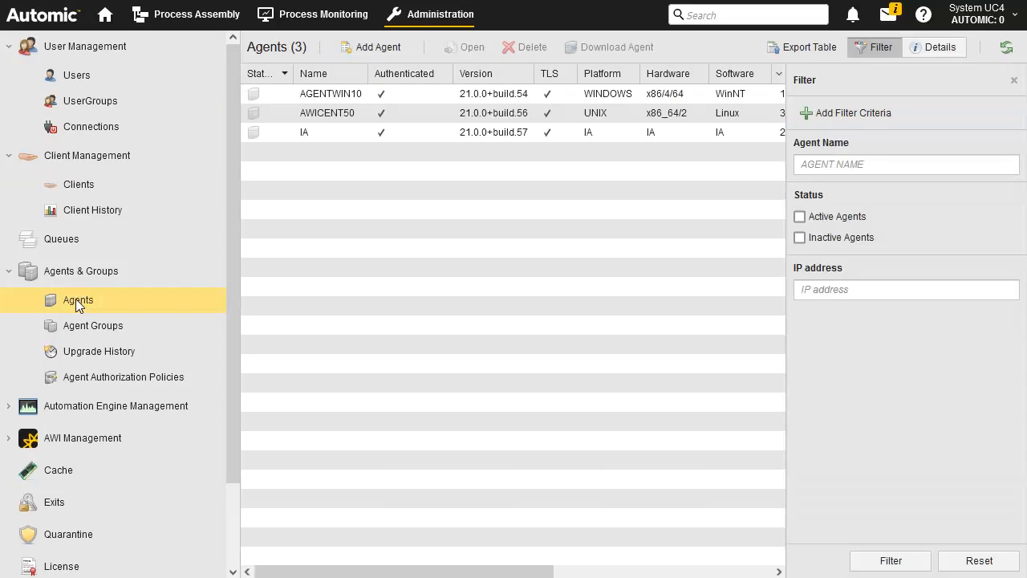
Grant client 100 read, write and execute rights on agent AGENTWIN10 and save it.
right_click(428, 97)
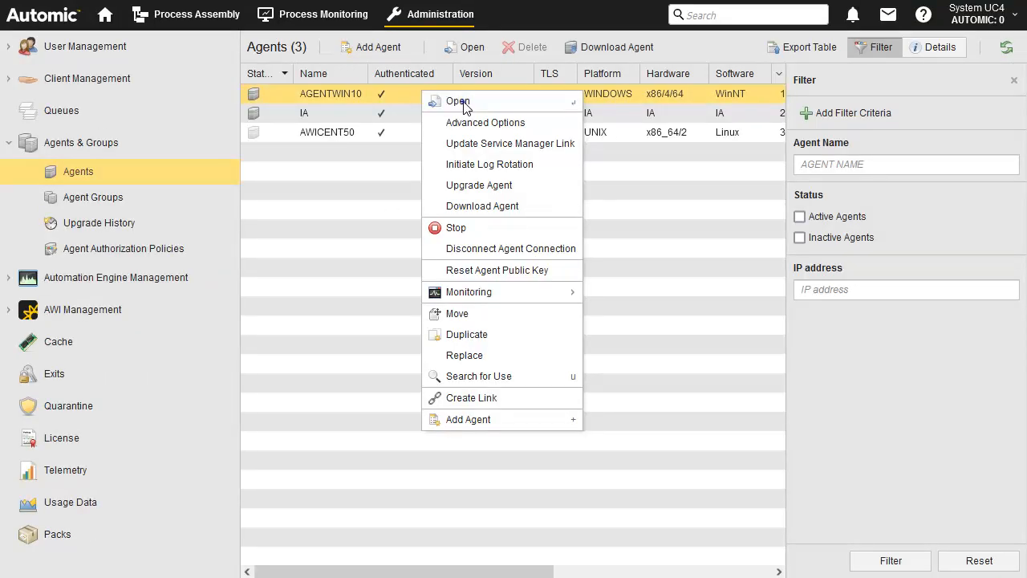
left_click(462, 104)
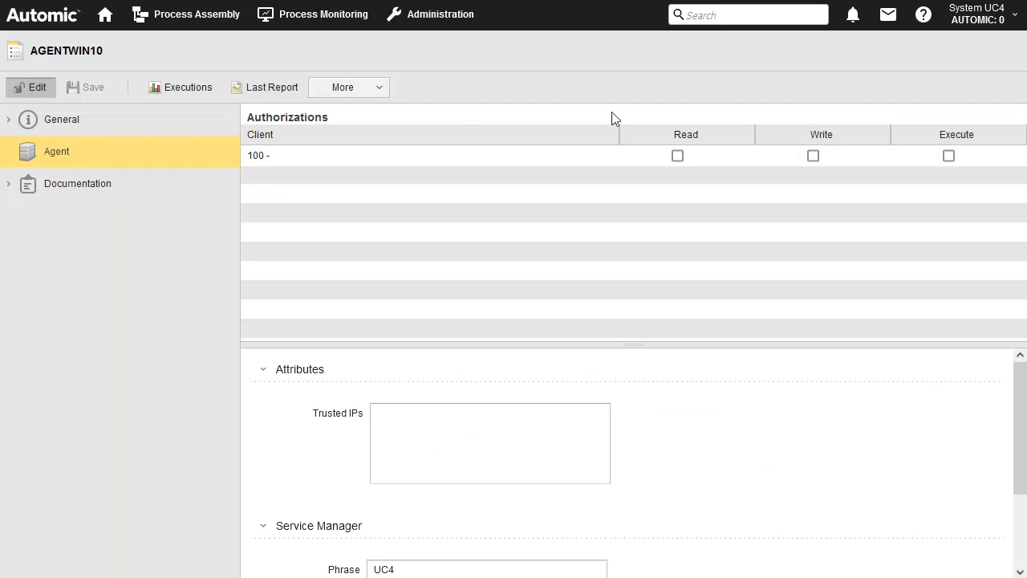
left_click(677, 156)
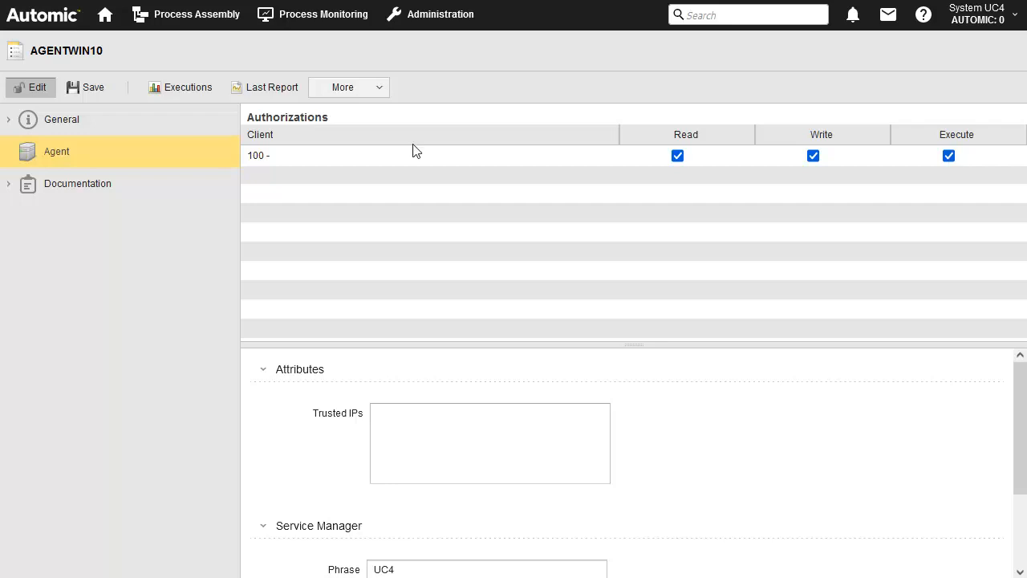
left_click(94, 90)
left_click(440, 14)
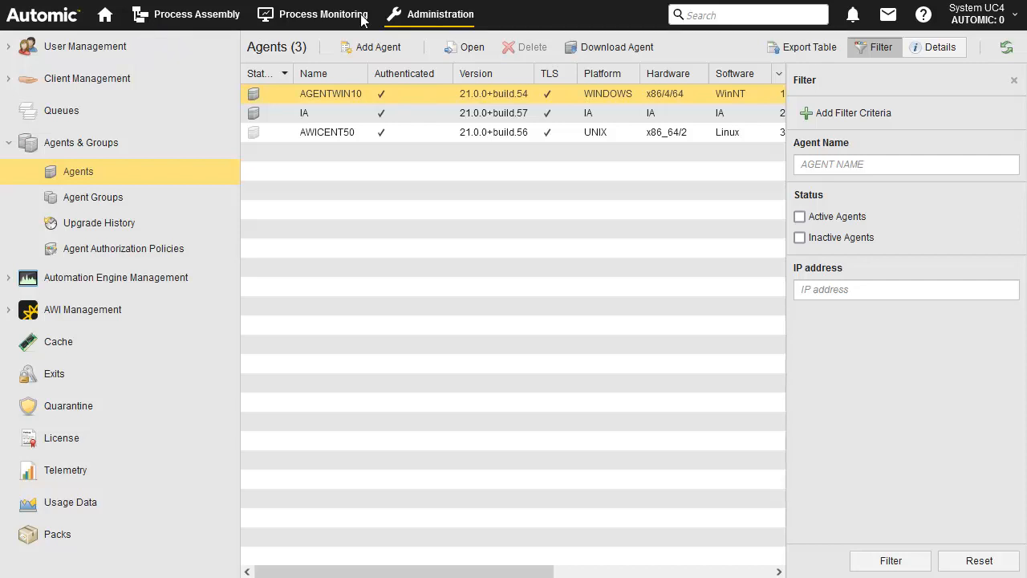
Add a new user with name TEST and department TEST.
left_click(72, 48)
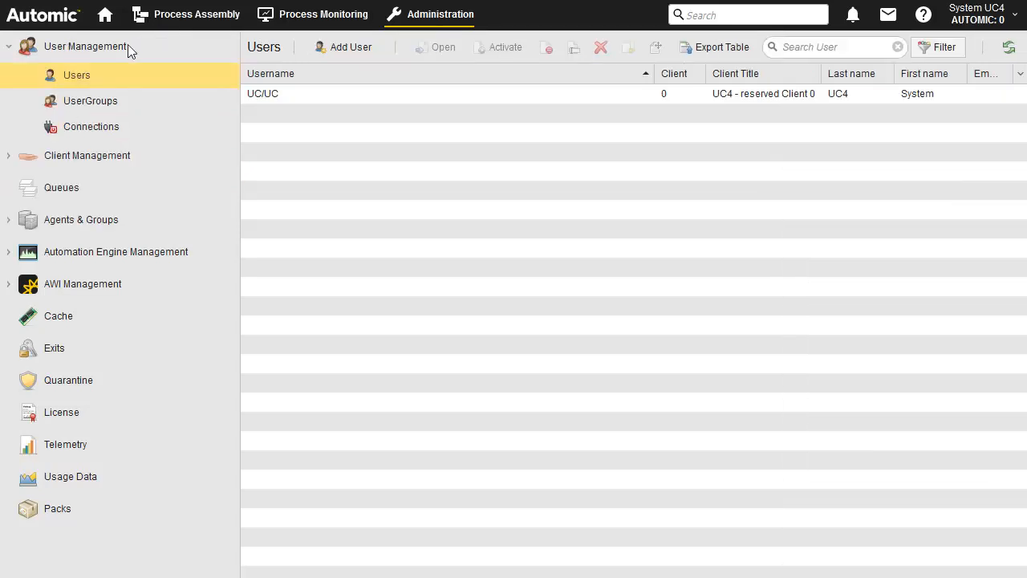
left_click(348, 47)
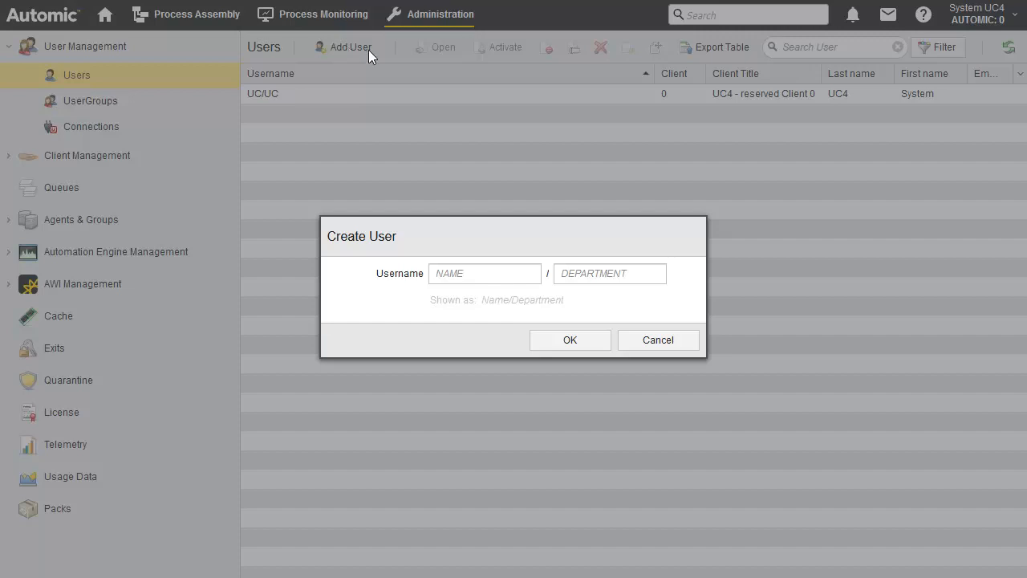
left_click(446, 274)
type("TEST")
left_click(566, 277)
type("TEST")
left_click(573, 342)
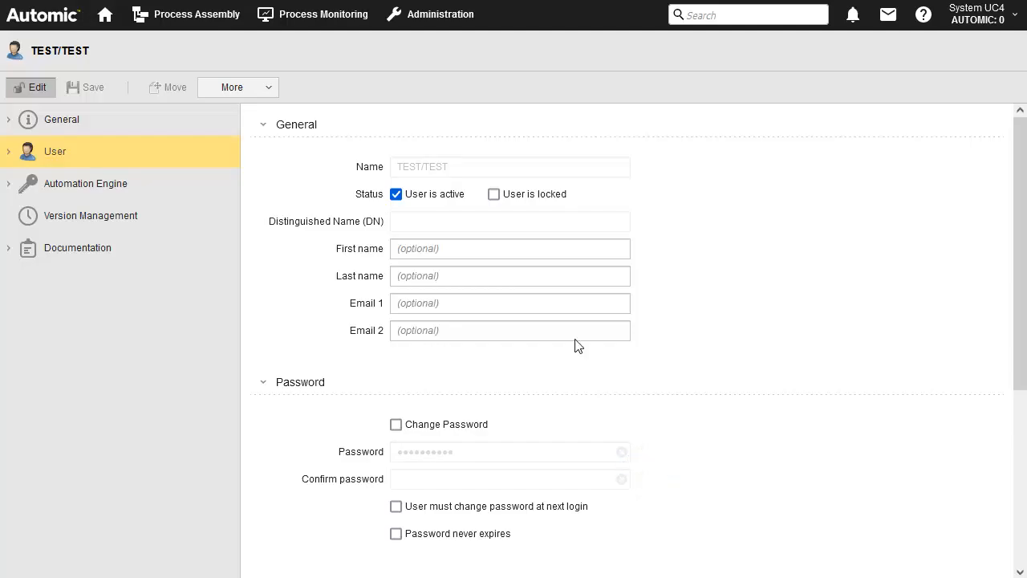
Set a new password for TEST/TEST that never expires, then view its authorizations.
left_click(396, 425)
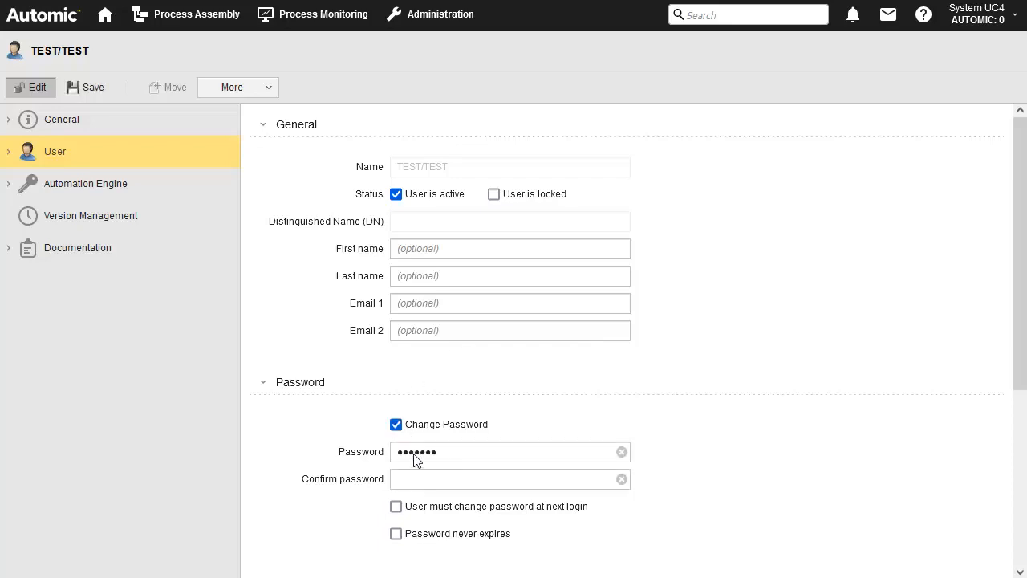
left_click(409, 479)
key("ctrl+v")
left_click(396, 534)
left_click(76, 185)
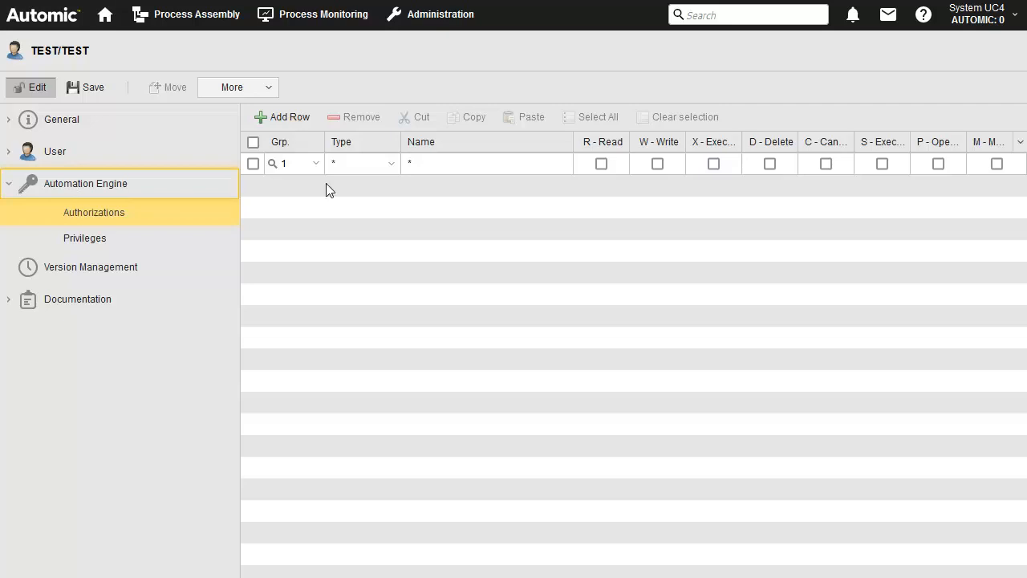
Tick every authorization right on all objects and select all privileges for TEST/TEST.
left_click(601, 163)
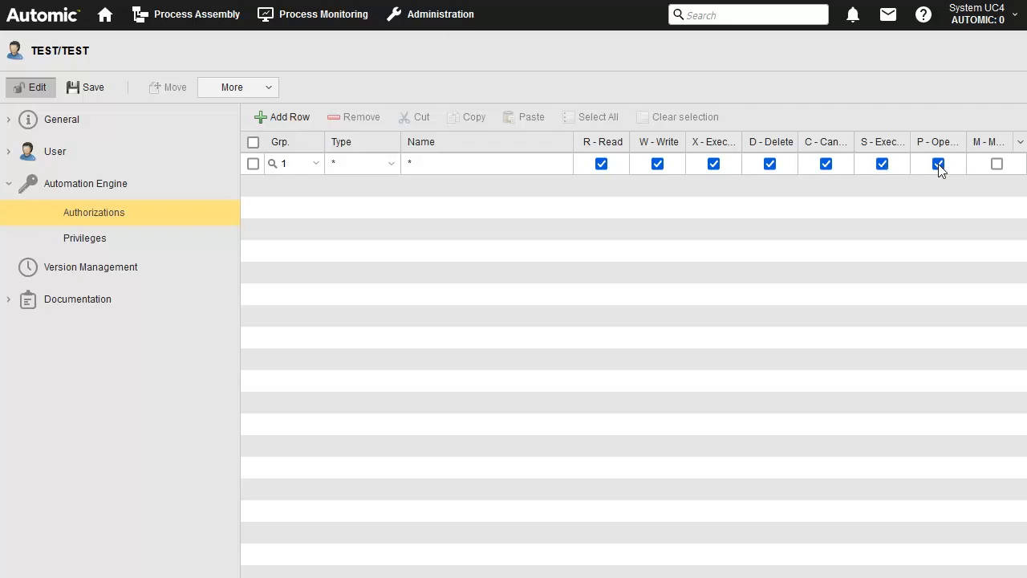
left_click(997, 164)
left_click(87, 238)
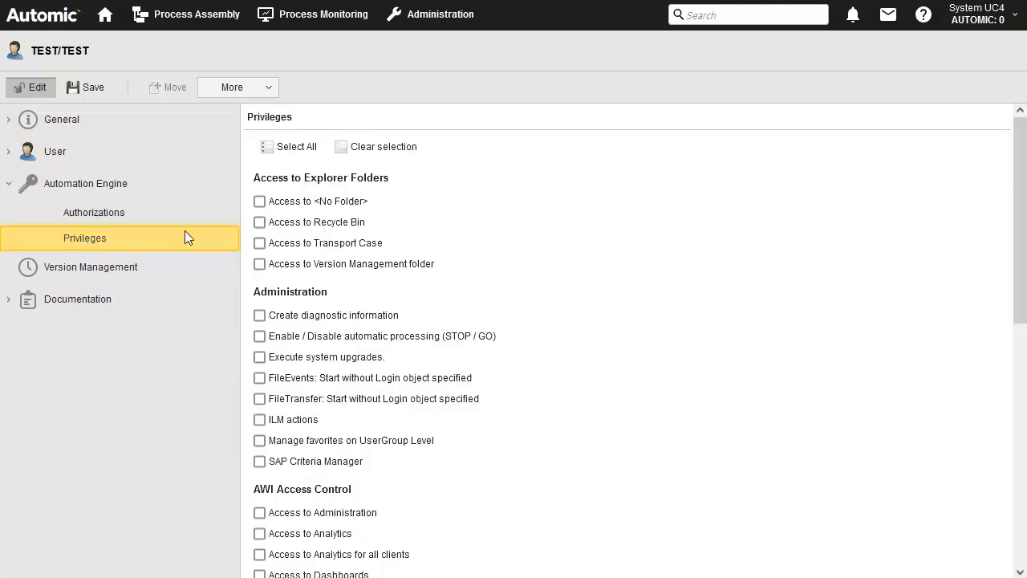
left_click(294, 150)
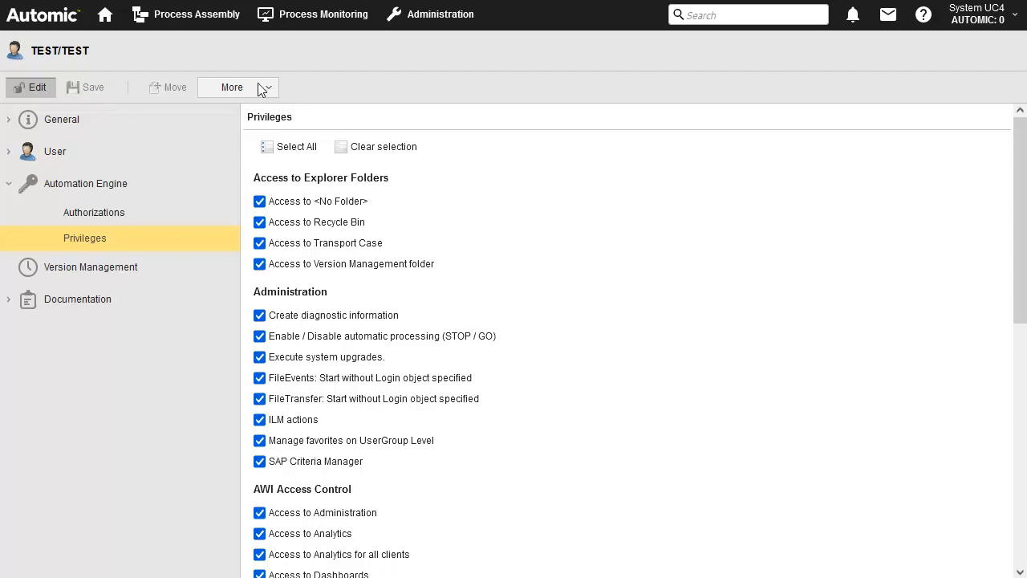
left_click(449, 13)
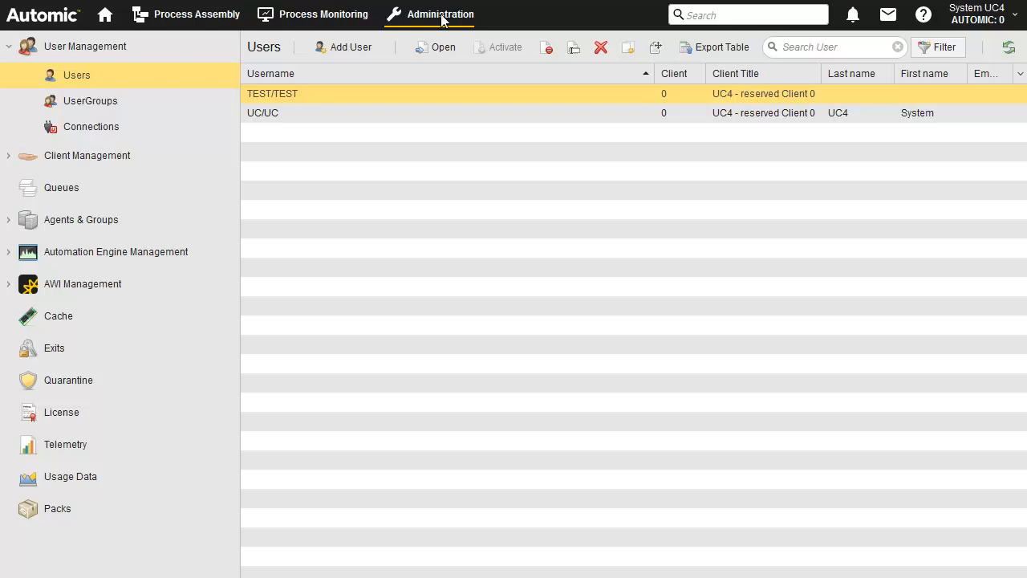
Move user TEST/TEST to client 100 using its Move action.
right_click(332, 94)
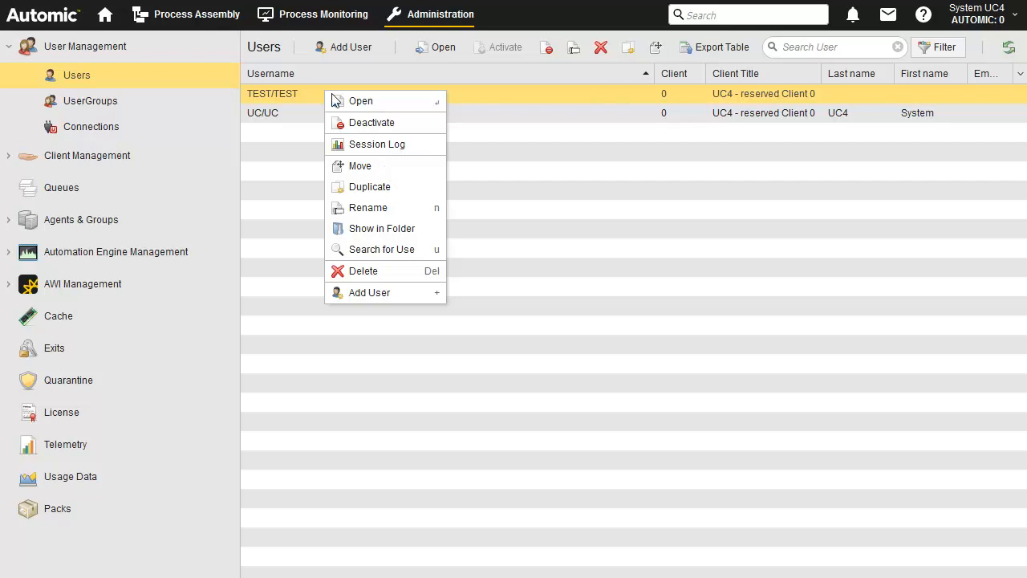
left_click(364, 165)
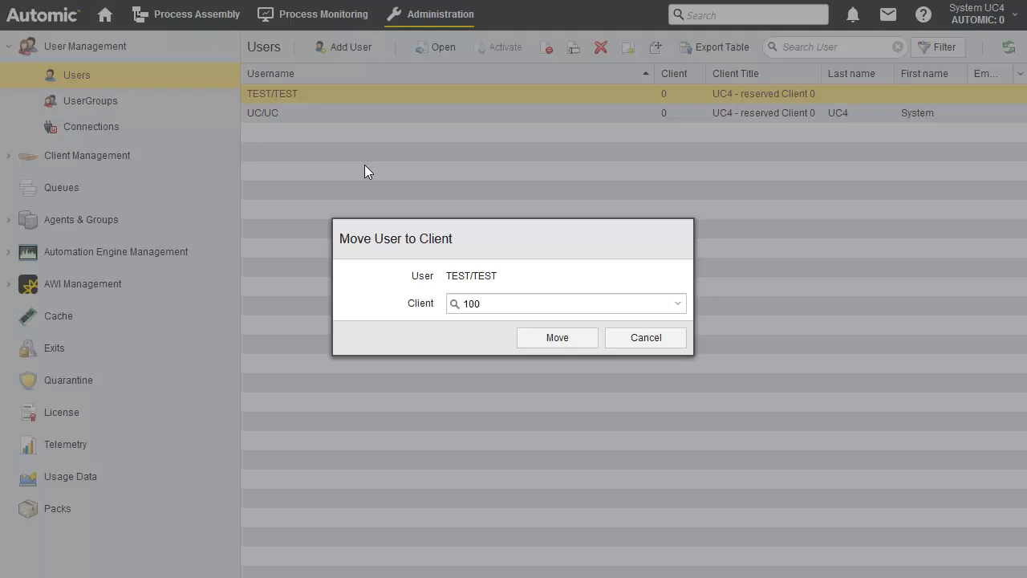
left_click(557, 336)
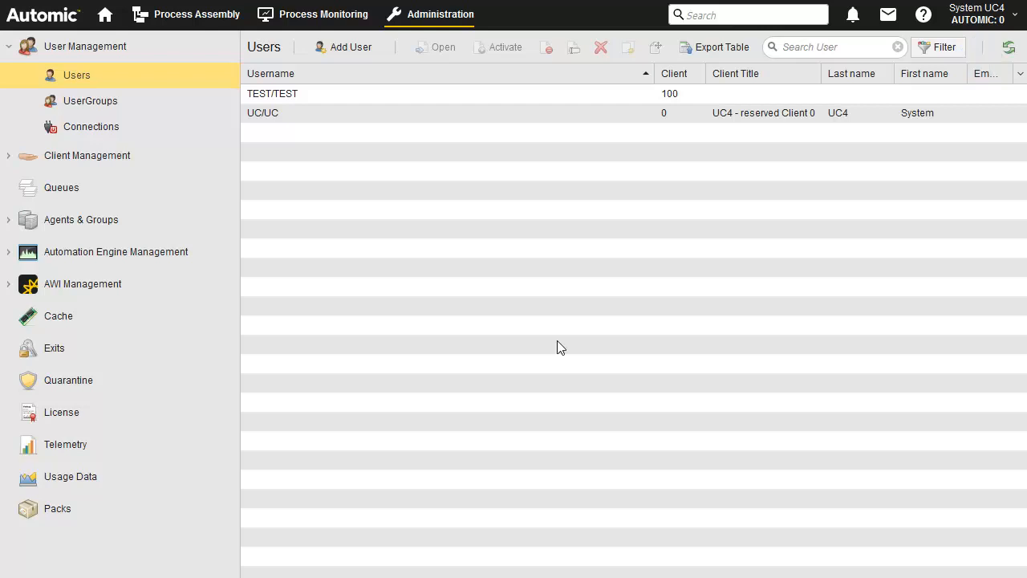
left_click(985, 20)
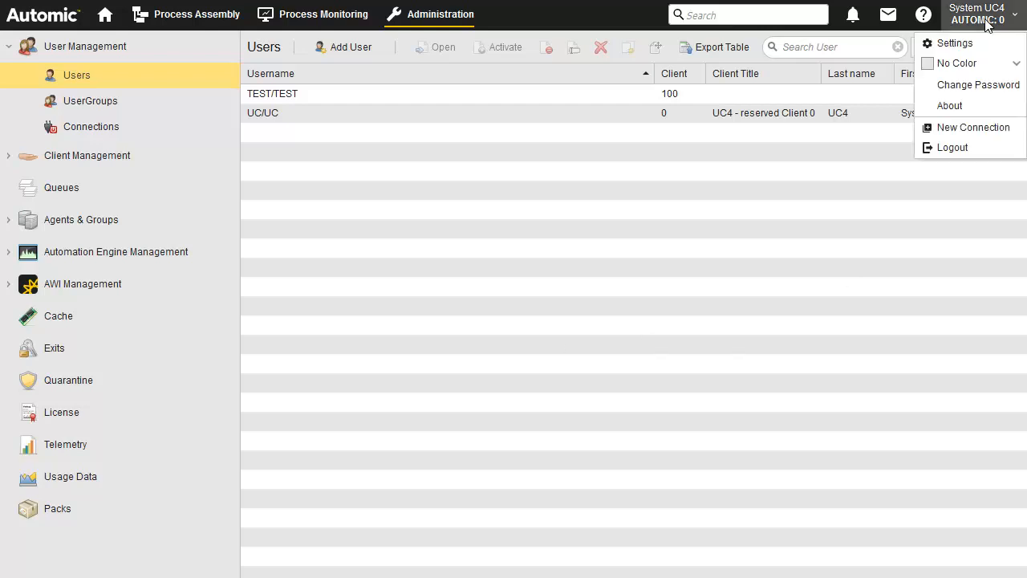
Log out and enter client 100, name TEST, department TEST and the password.
left_click(959, 151)
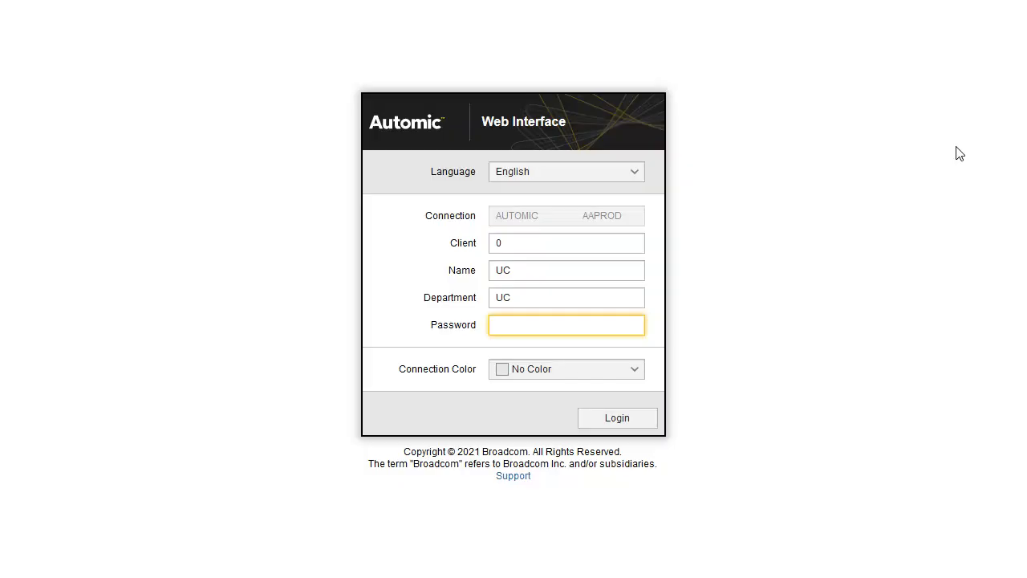
double_click(506, 243)
type("100")
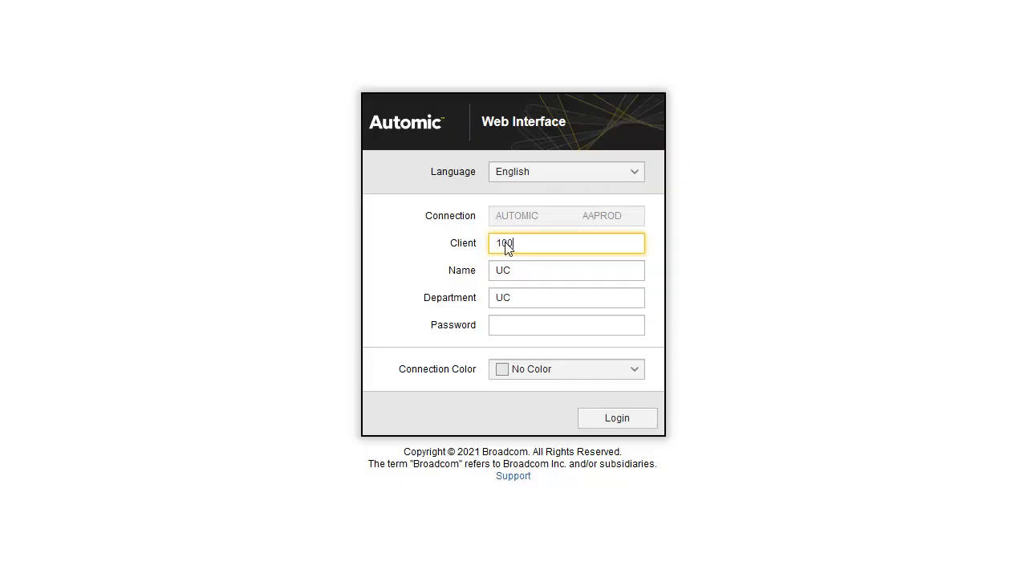
double_click(504, 272)
type("TEST")
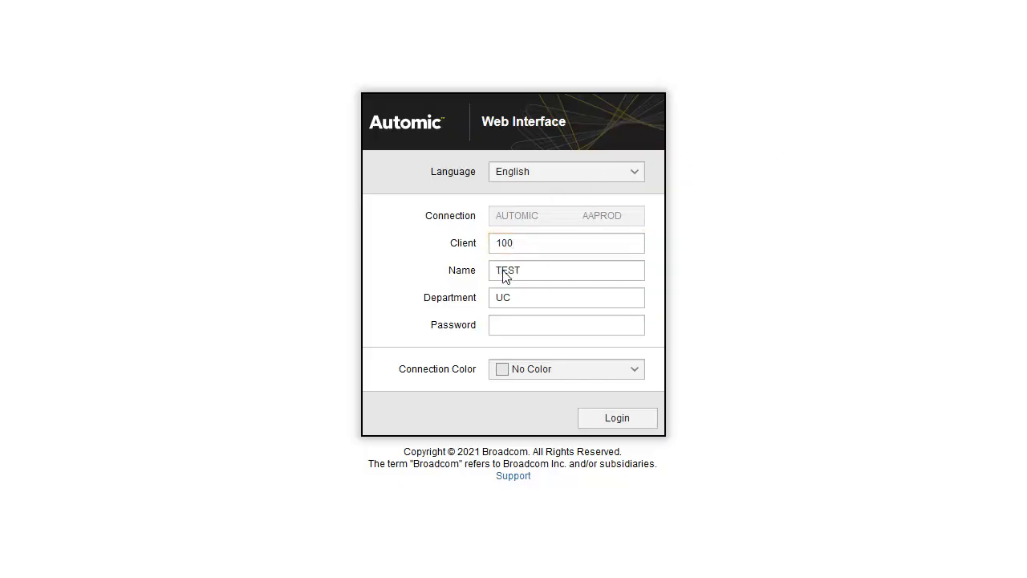
double_click(502, 297)
type("TEST")
left_click(496, 324)
type("•••••••")
Log in and start adding a new object in Process Assembly.
left_click(617, 417)
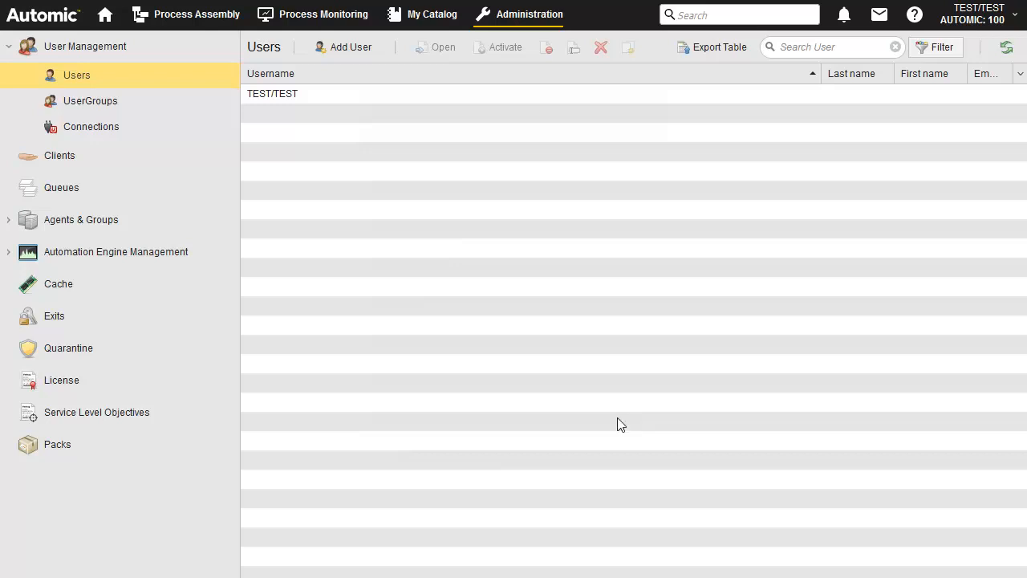
left_click(201, 19)
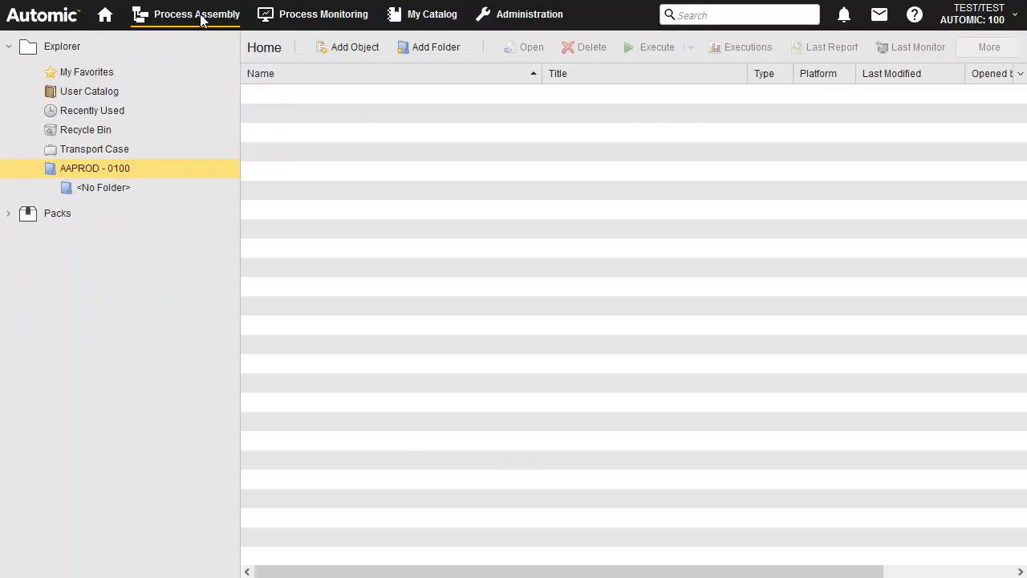
left_click(363, 47)
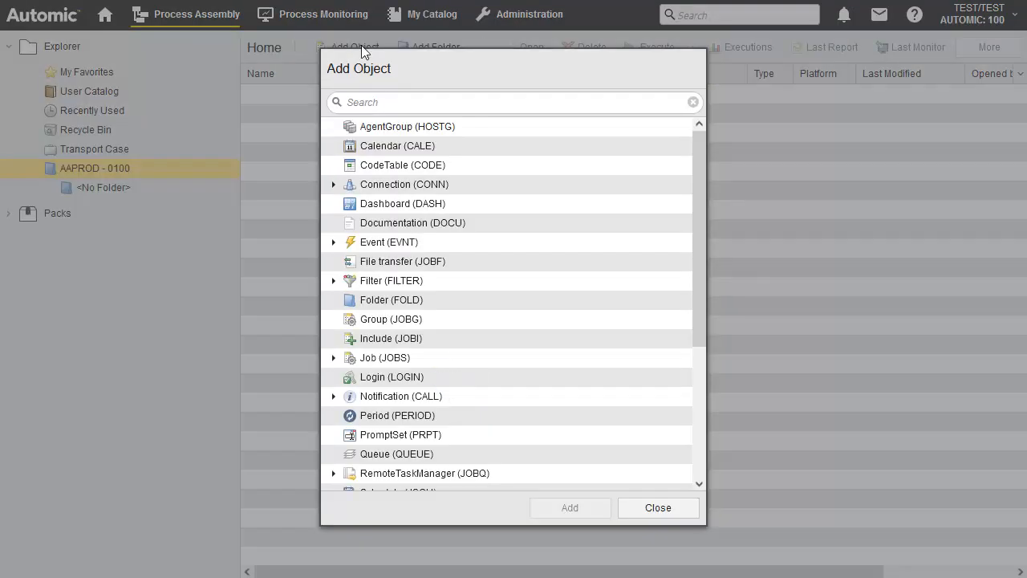
Create login object LOGIN.NEW.1 with a row for agent AGENTWIN10 and its Windows credentials, then save.
double_click(373, 377)
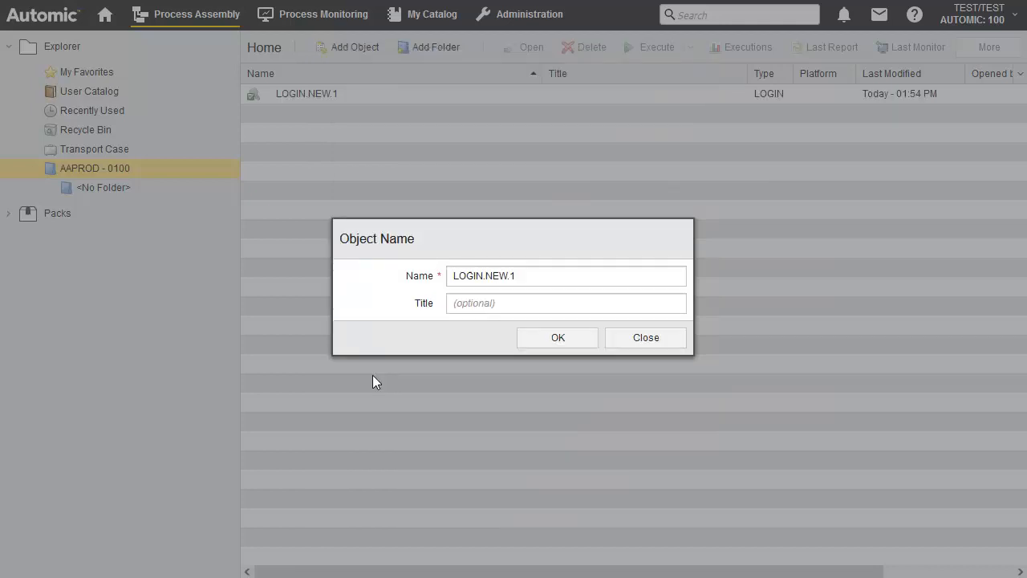
left_click(558, 338)
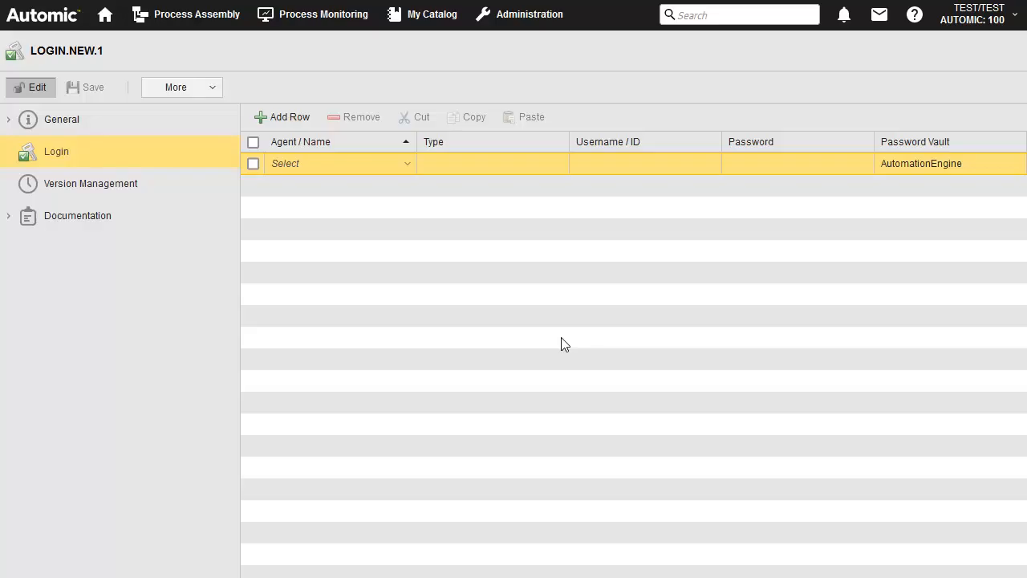
left_click(363, 166)
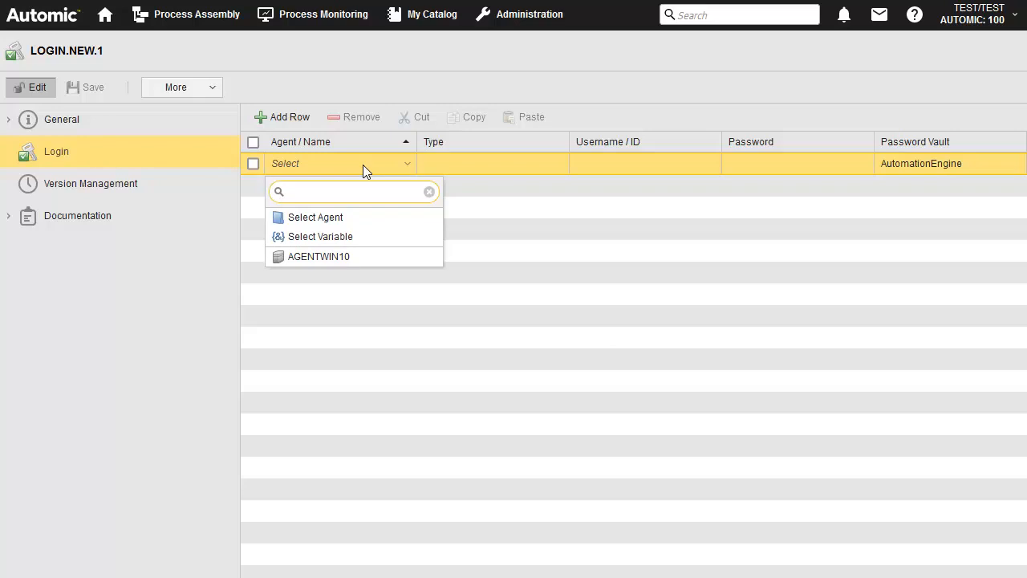
left_click(333, 255)
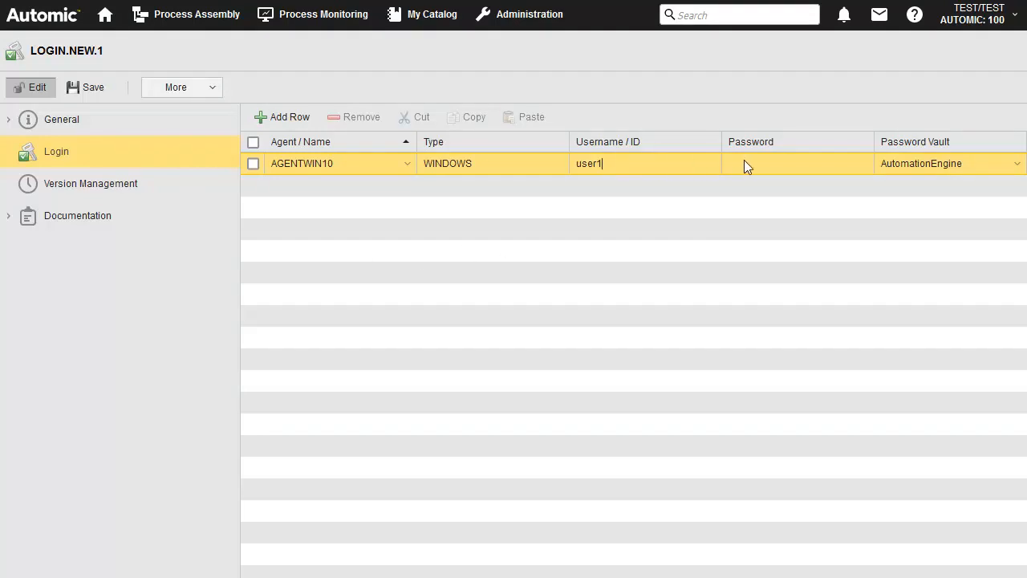
left_click(95, 94)
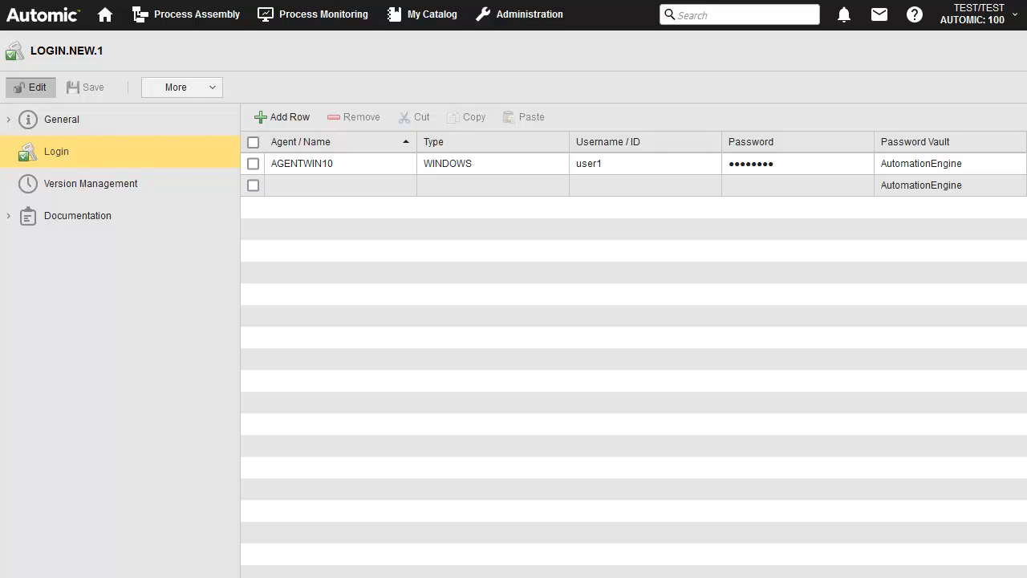
Add a WIN Job from the Job (JOBS) types, accepting the name JOBS.WIN.NEW.1.
left_click(204, 21)
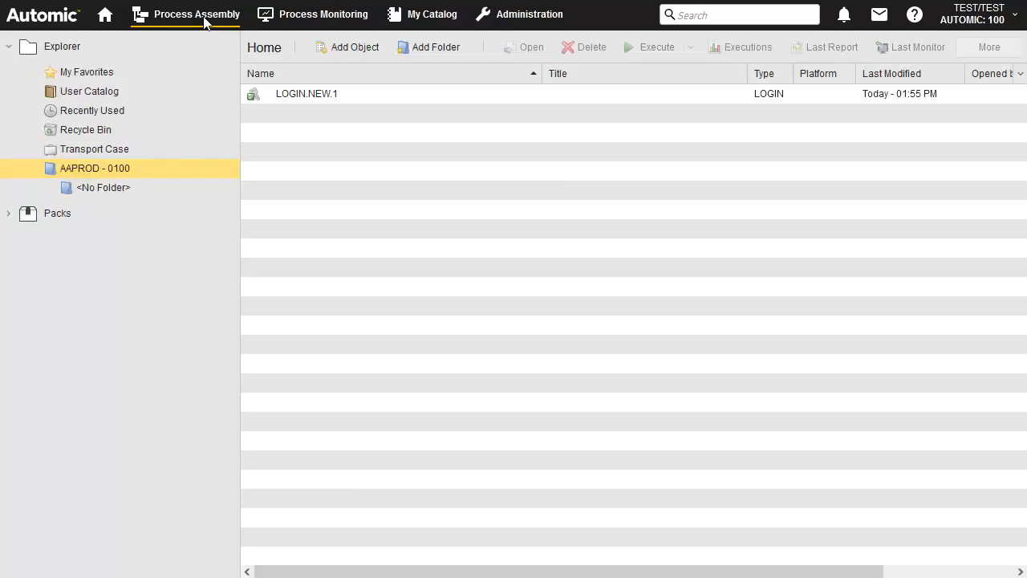
left_click(362, 46)
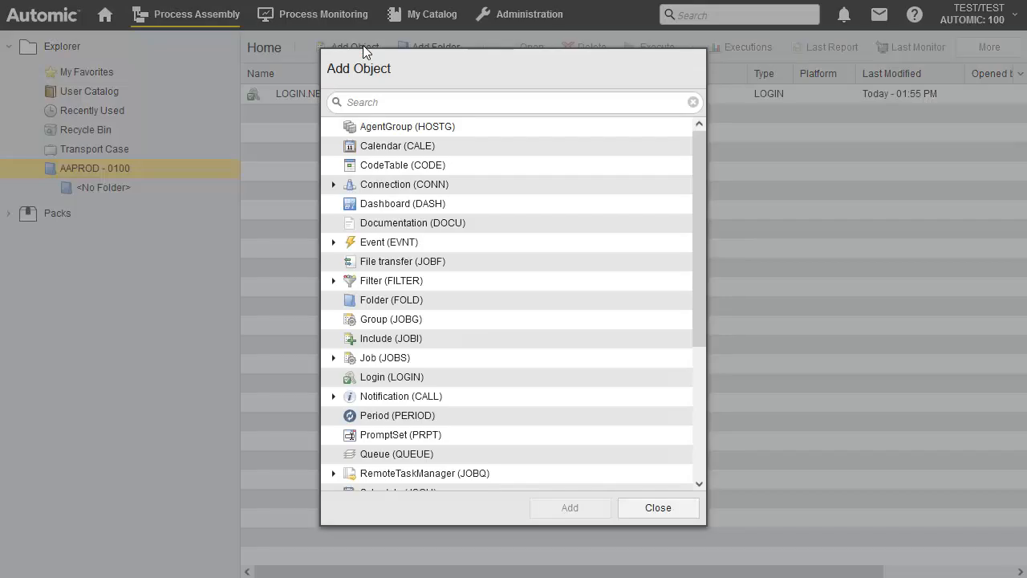
left_click(334, 358)
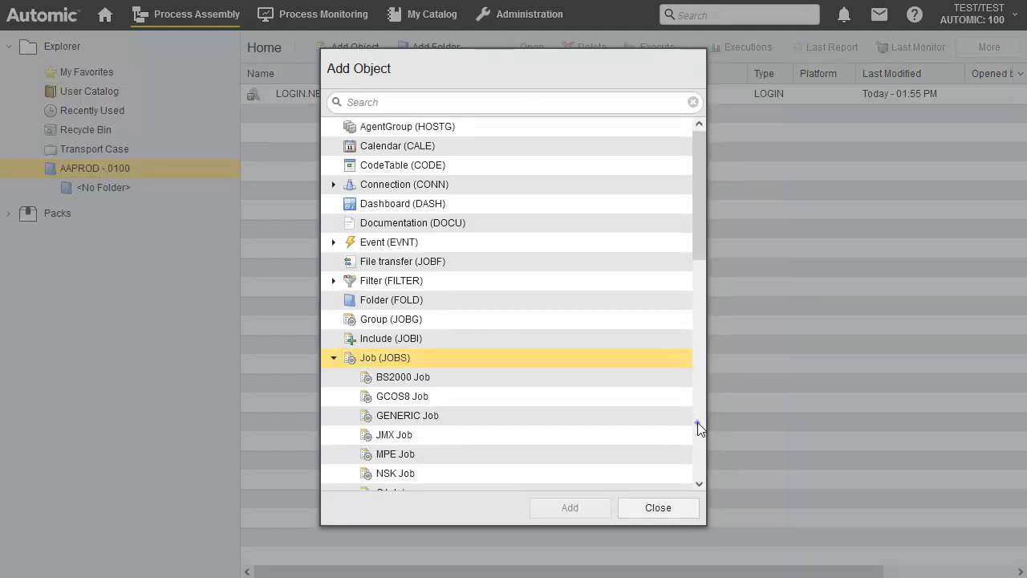
scroll(695, 415, "down", 5)
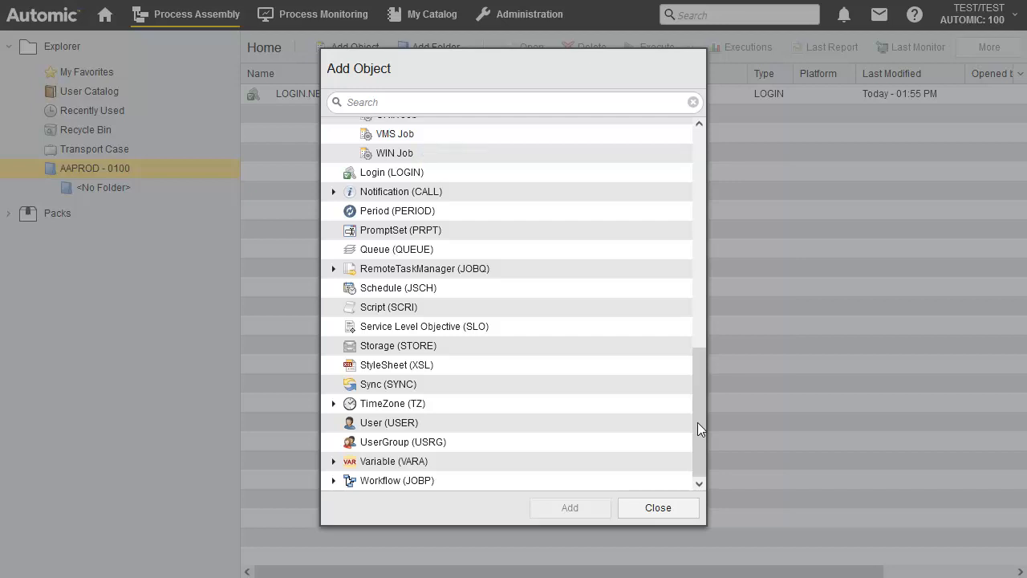
double_click(389, 153)
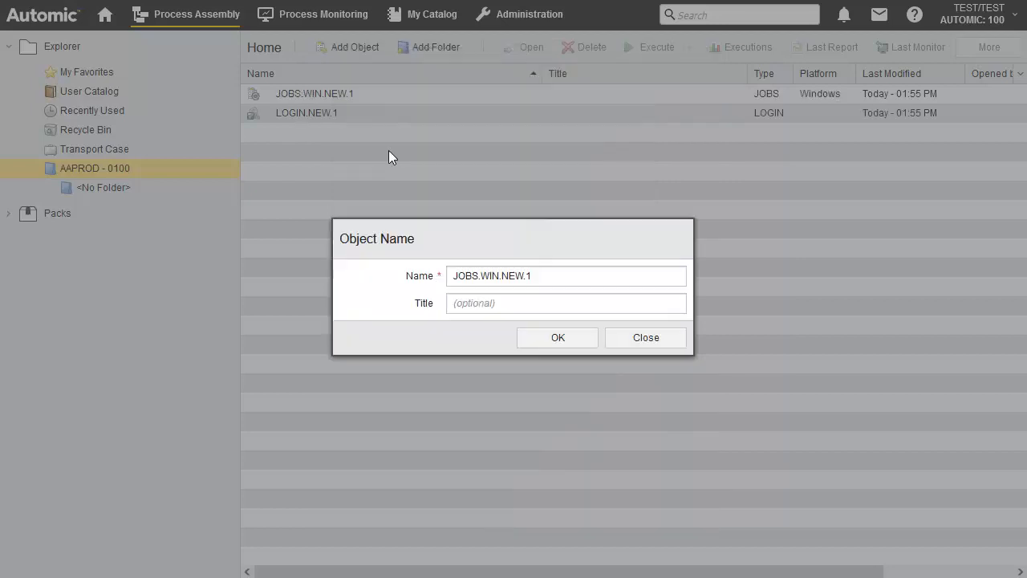
left_click(544, 337)
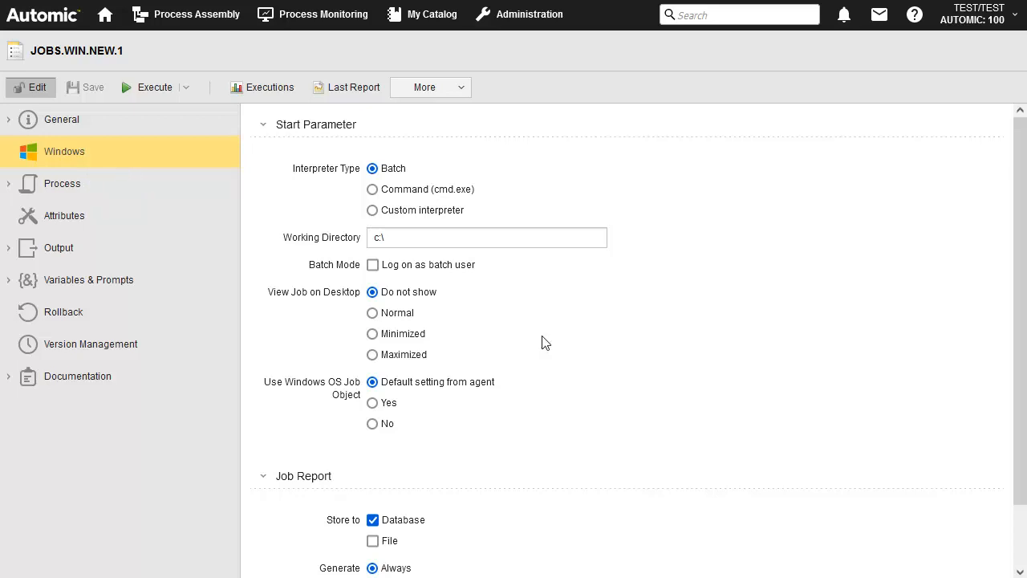
left_click(62, 184)
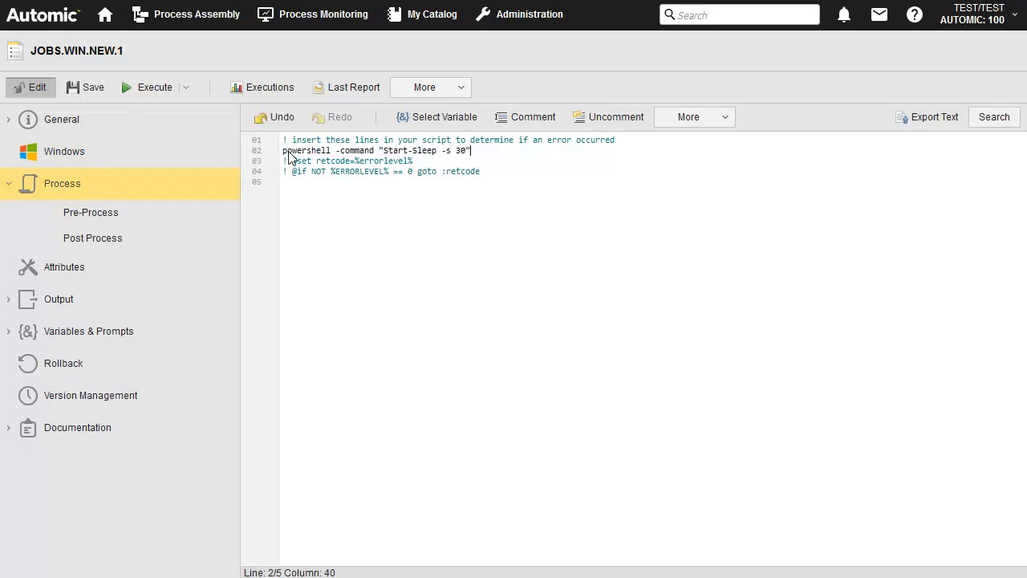
left_click(283, 162)
key("Delete")
key("Delete")
left_click(283, 172)
key("Delete")
key("Delete")
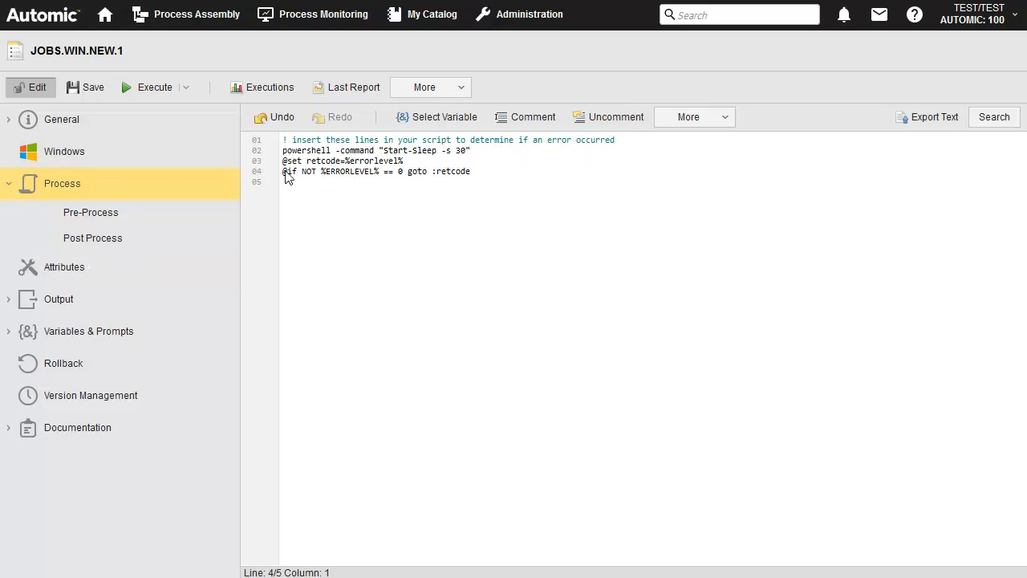
Set the job's agent to AGENTWIN10 and login to LOGIN.NEW.1, then save.
left_click(69, 270)
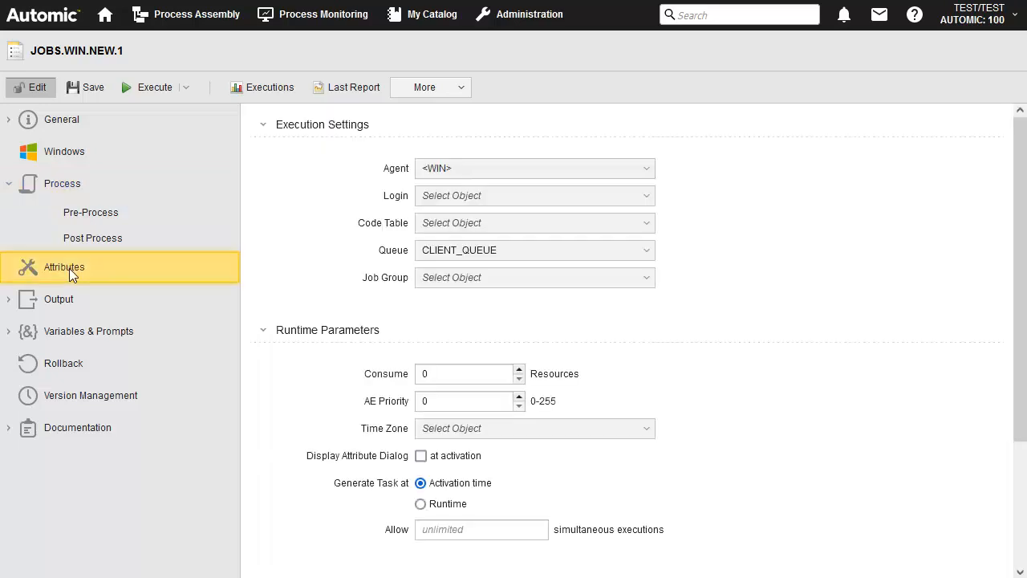
left_click(647, 168)
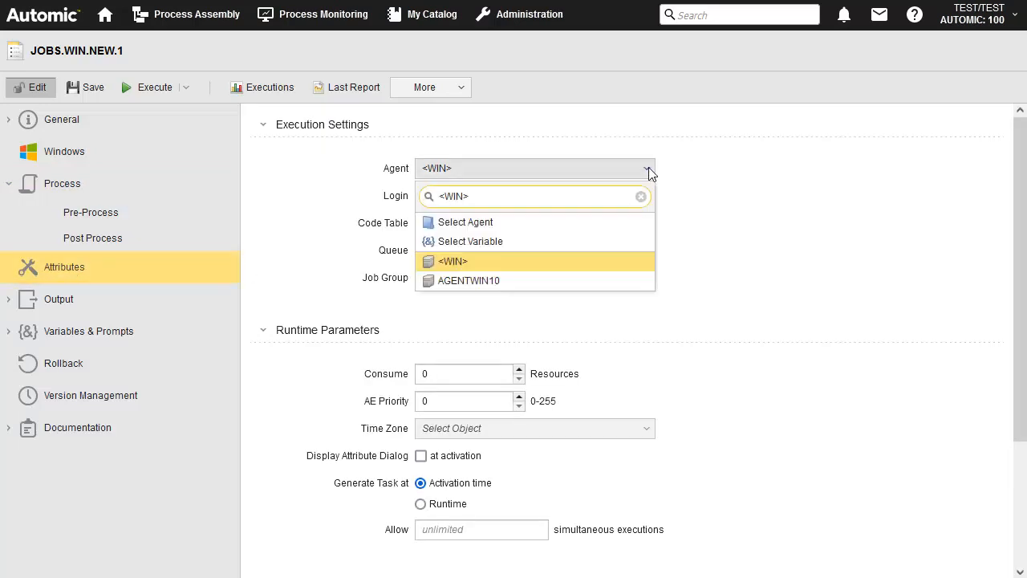
left_click(471, 280)
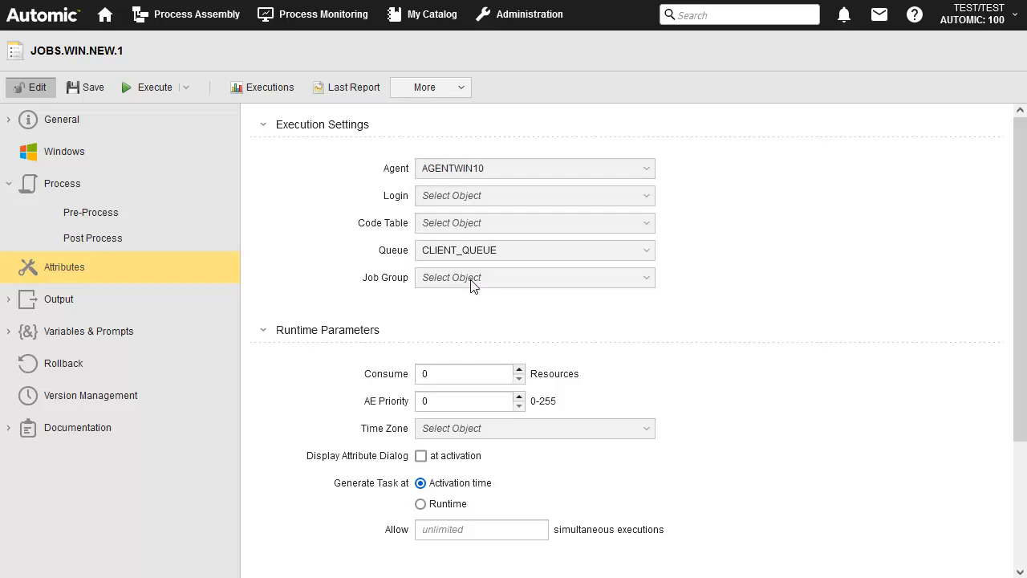
left_click(648, 198)
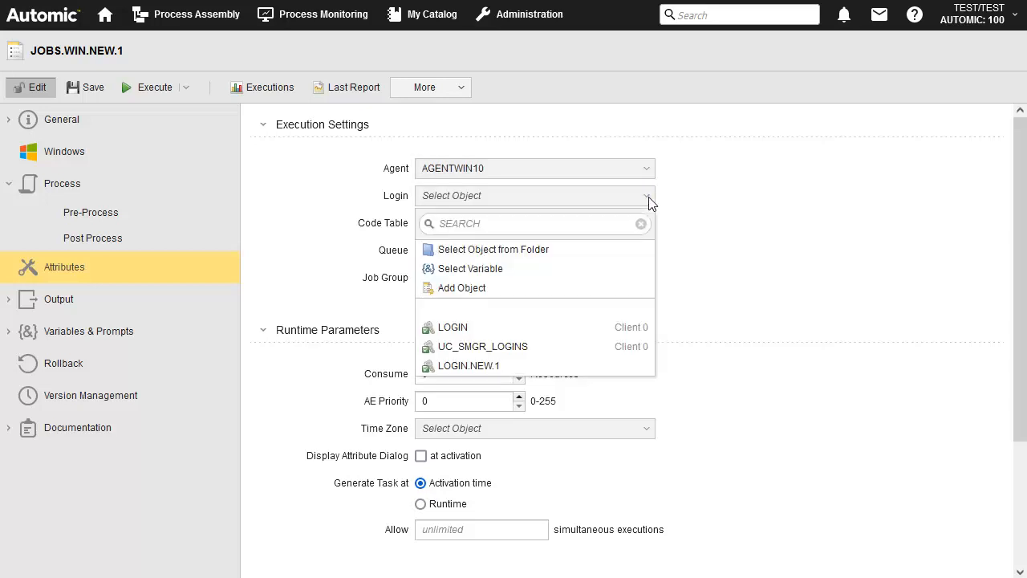
left_click(473, 365)
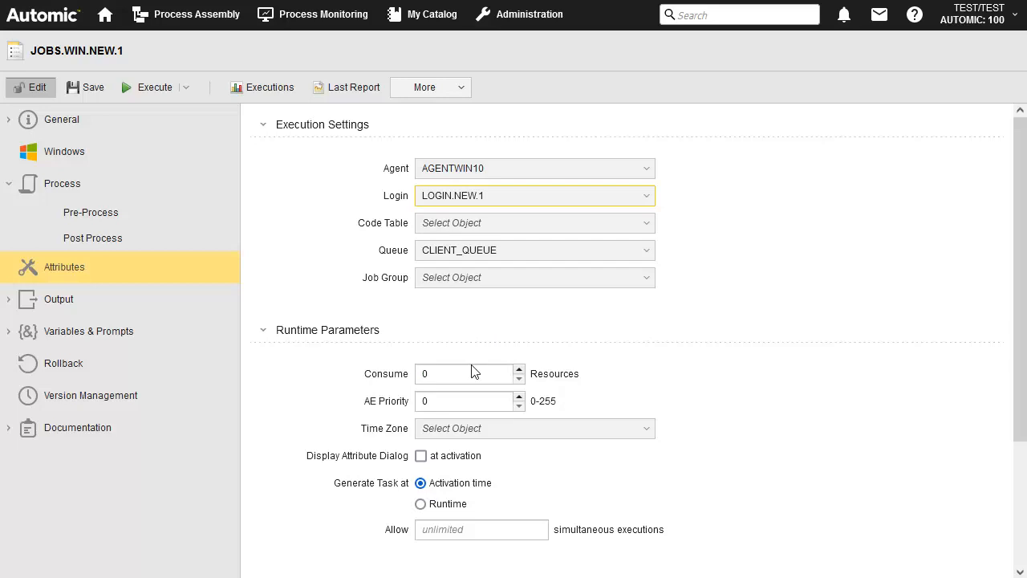
left_click(89, 87)
Execute JOBS.WIN.NEW.1, confirm the run, and switch to Process Monitoring.
left_click(153, 90)
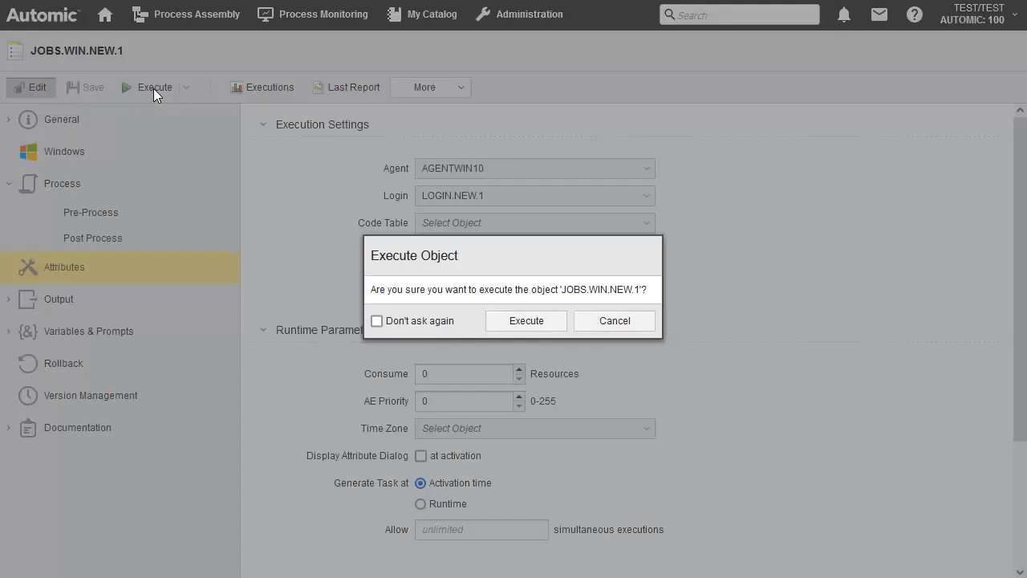
left_click(529, 323)
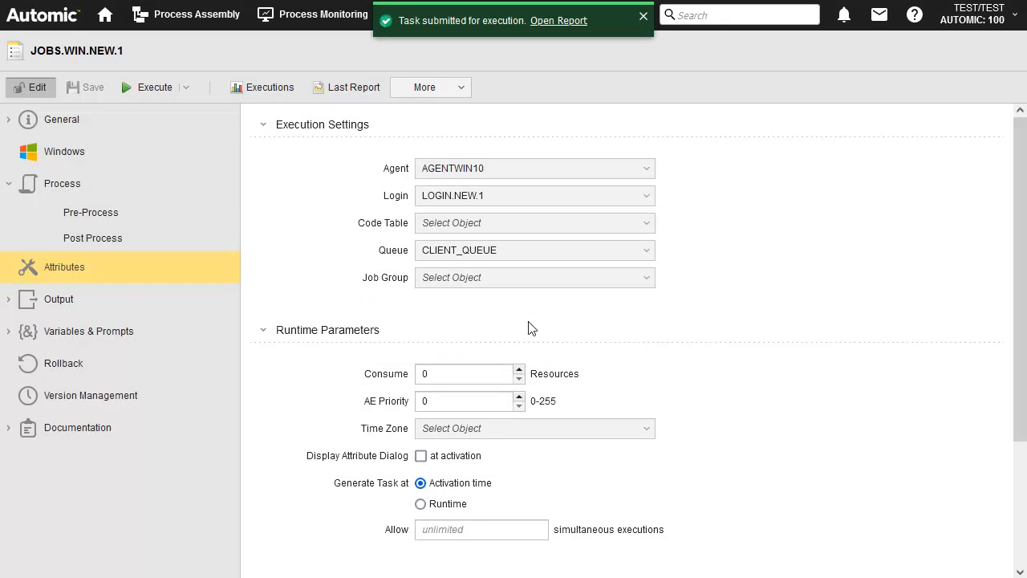
left_click(319, 16)
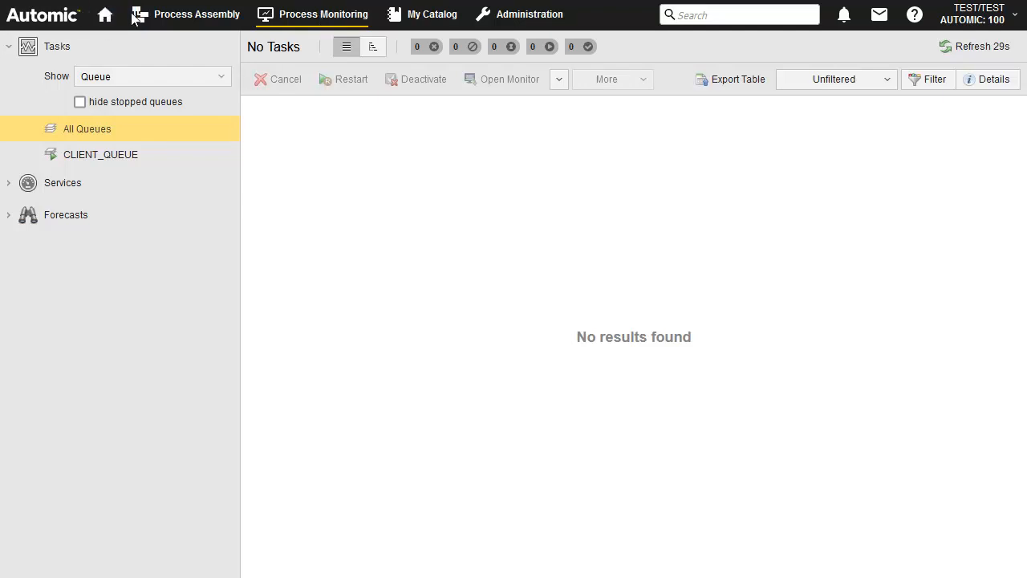
Create the dashboard DASH.NEW.1 from the home page and browse the Analytics widgets.
left_click(52, 16)
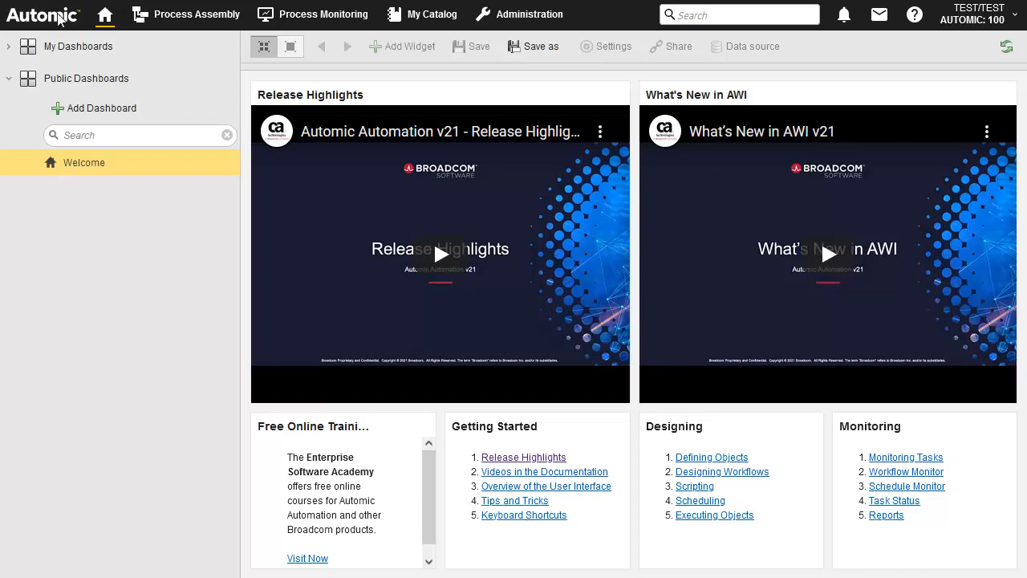
left_click(95, 109)
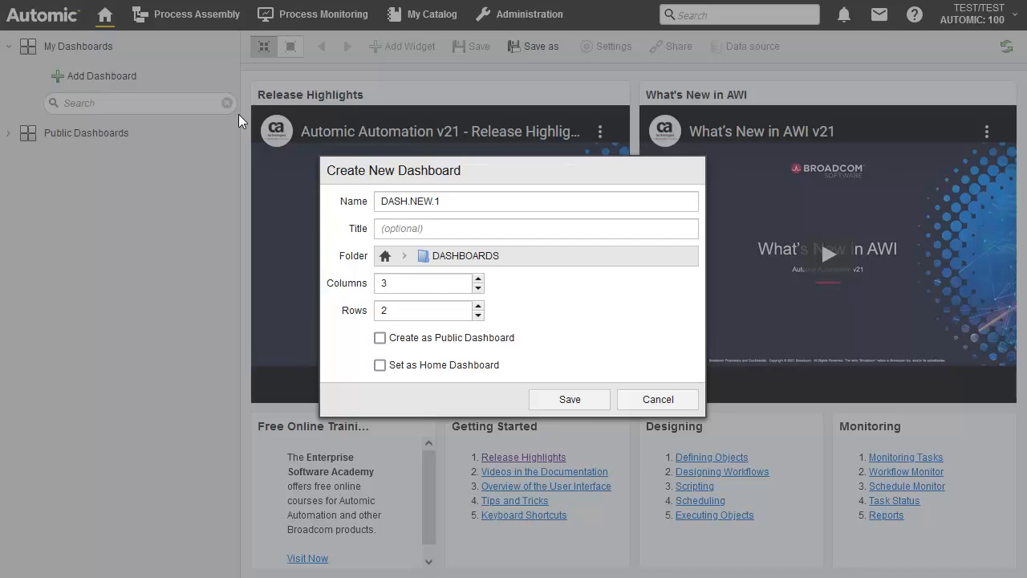
left_click(568, 401)
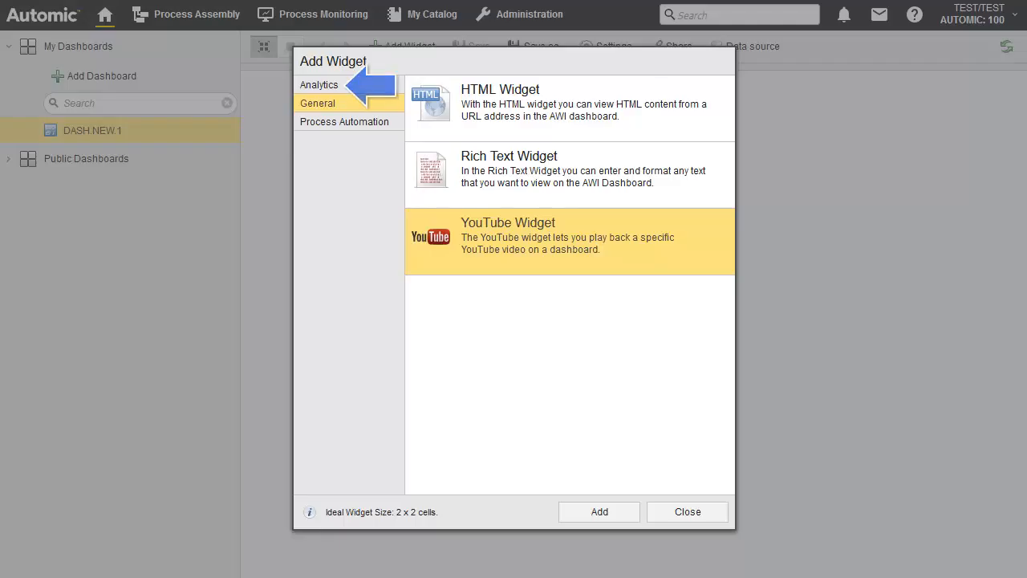
left_click(324, 84)
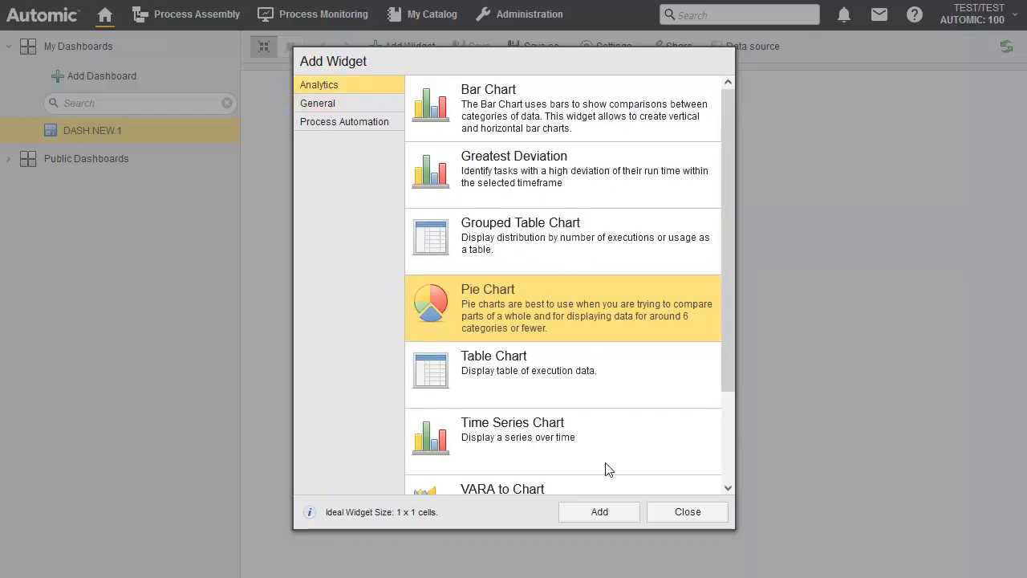